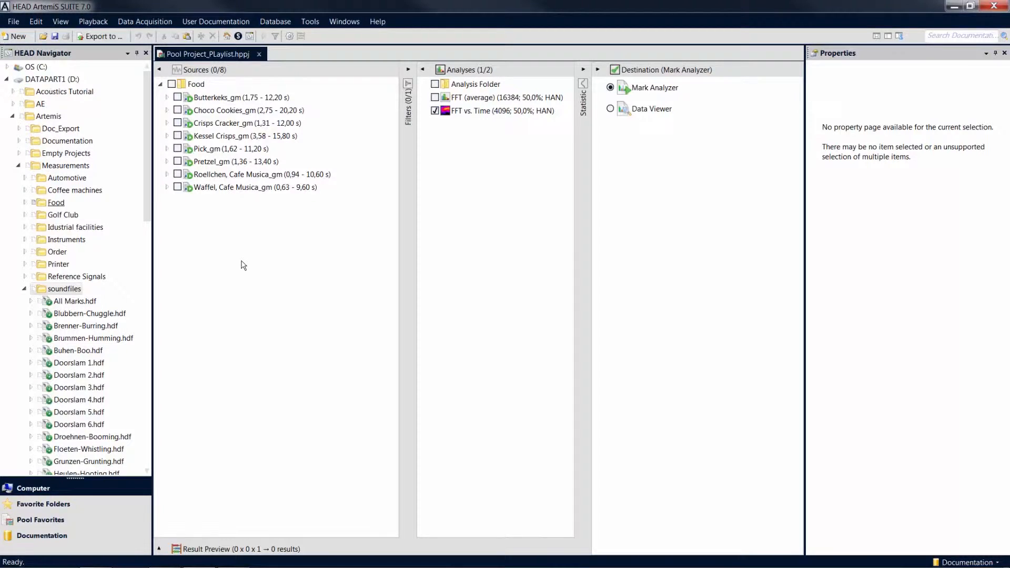
left_click(14, 21)
mouse_move(37, 34)
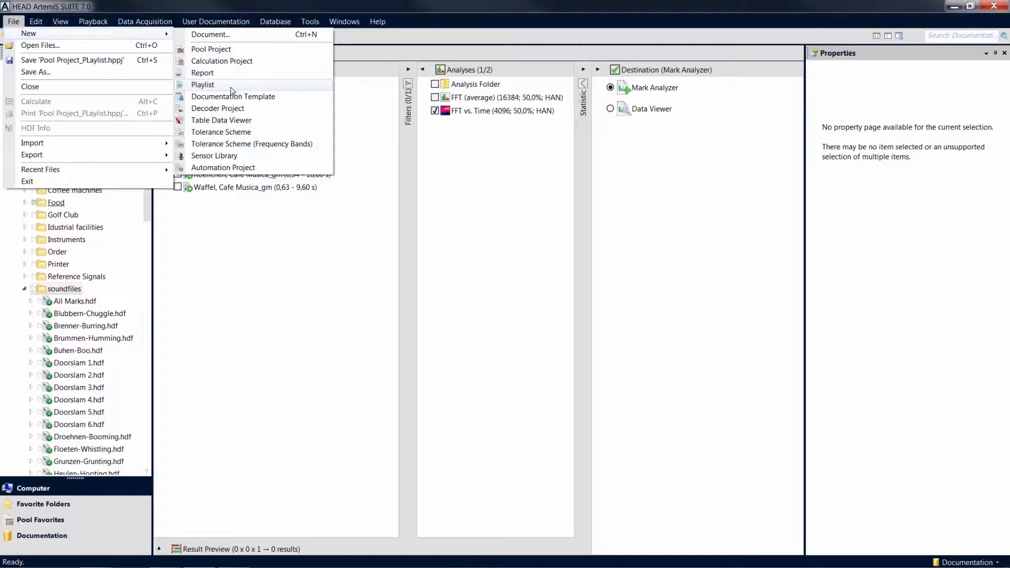
left_click(287, 176)
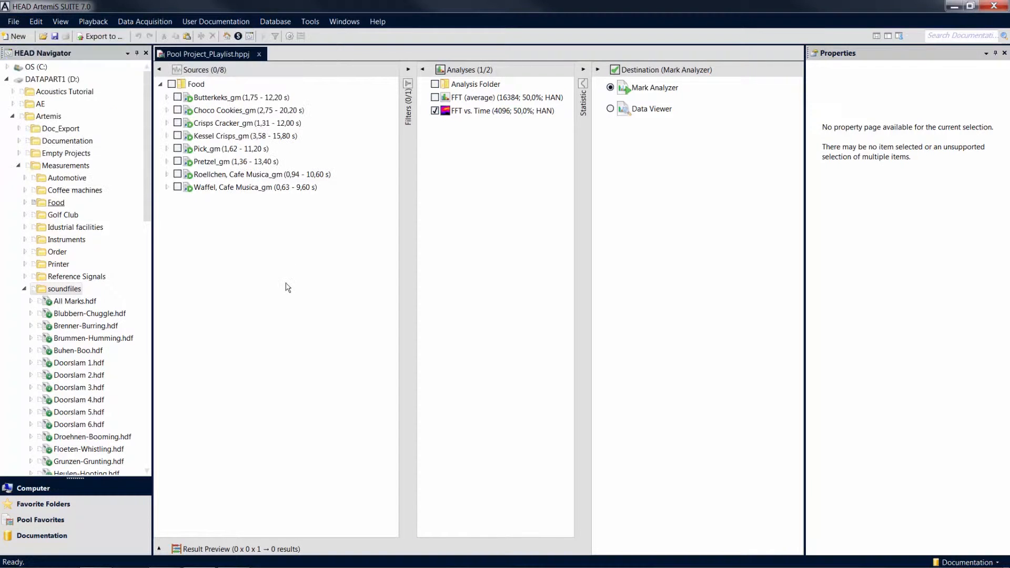
Open all eight recordings of the Food source folder together in a playlist
left_click_drag(279, 270, 242, 97)
right_click(242, 98)
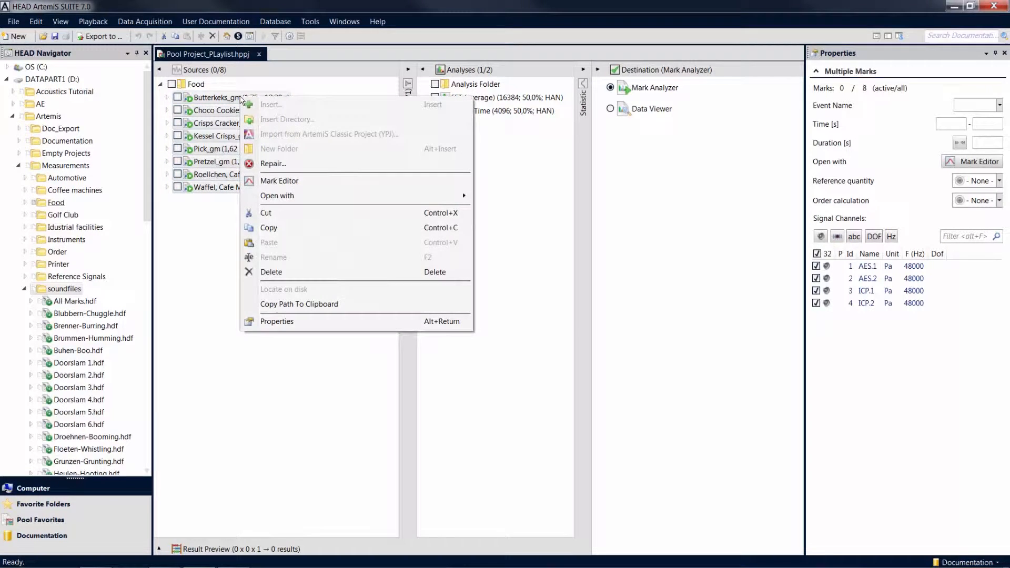
mouse_move(409, 200)
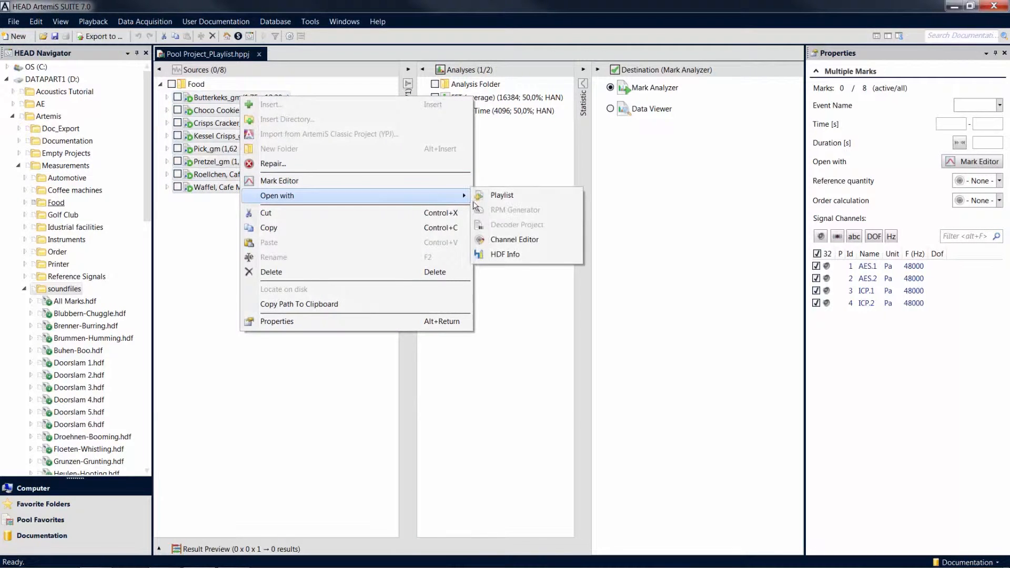
left_click(510, 197)
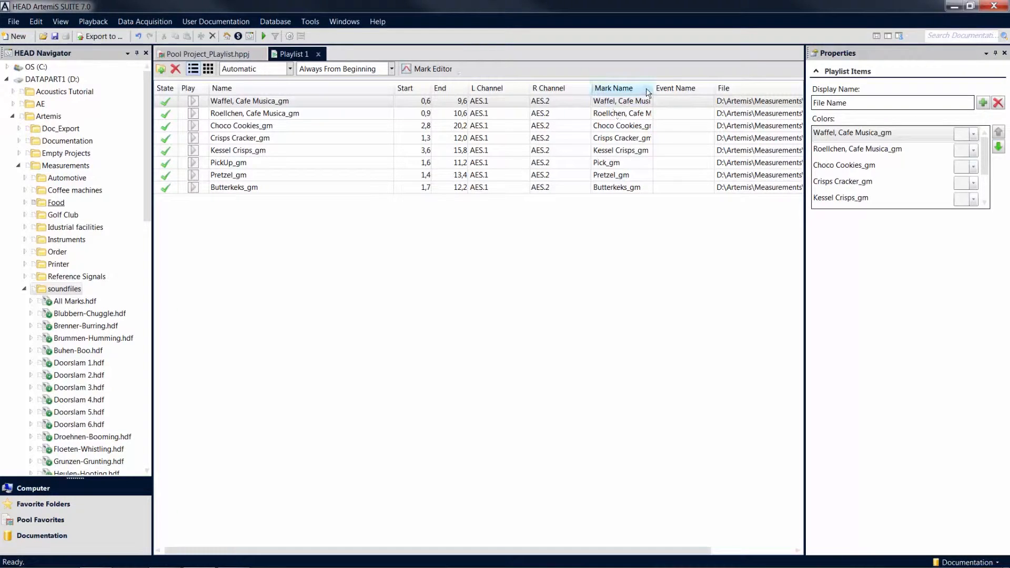
Hide the File and Event Name columns in the playlist table
right_click(737, 89)
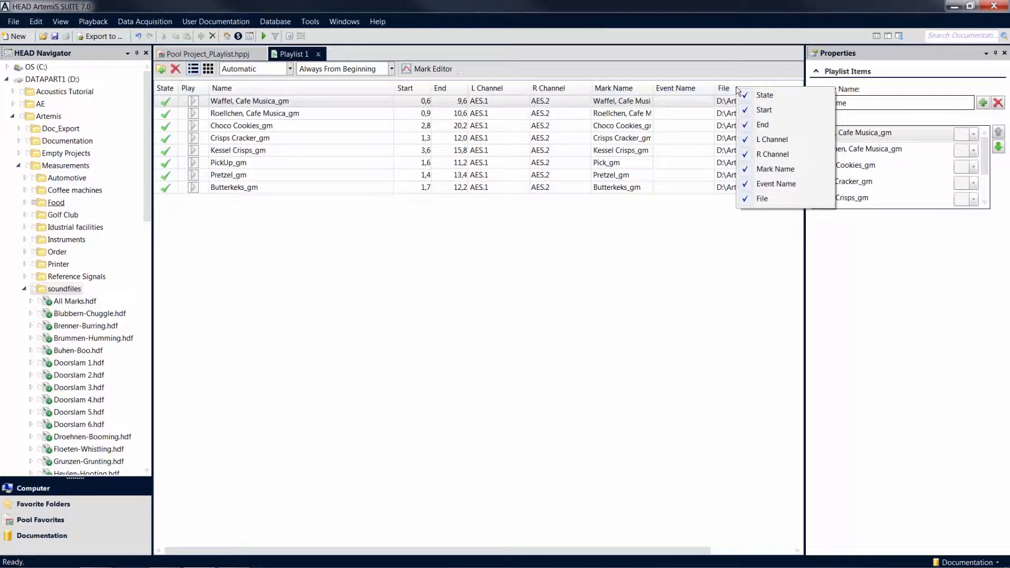
left_click(784, 200)
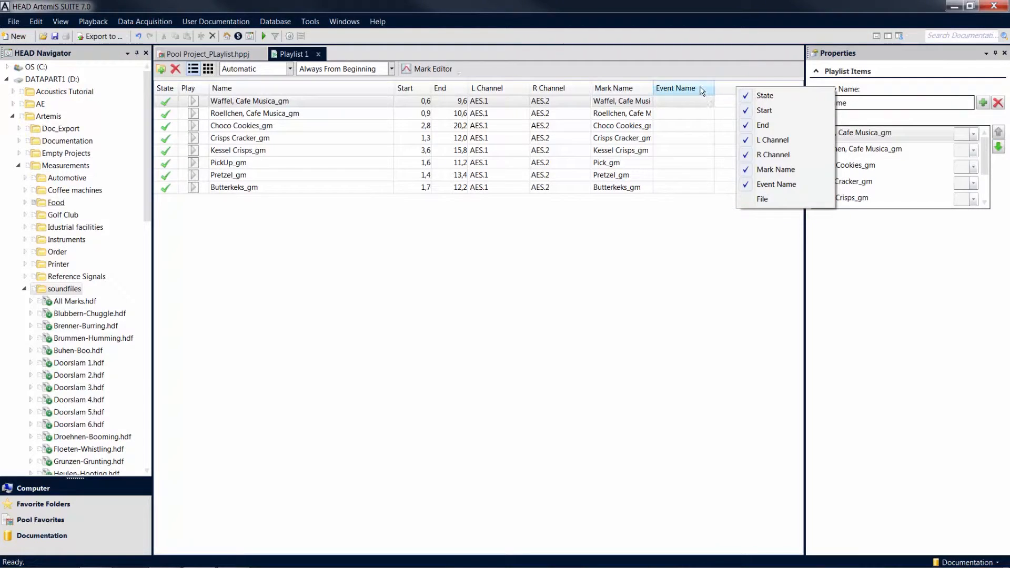
left_click(740, 185)
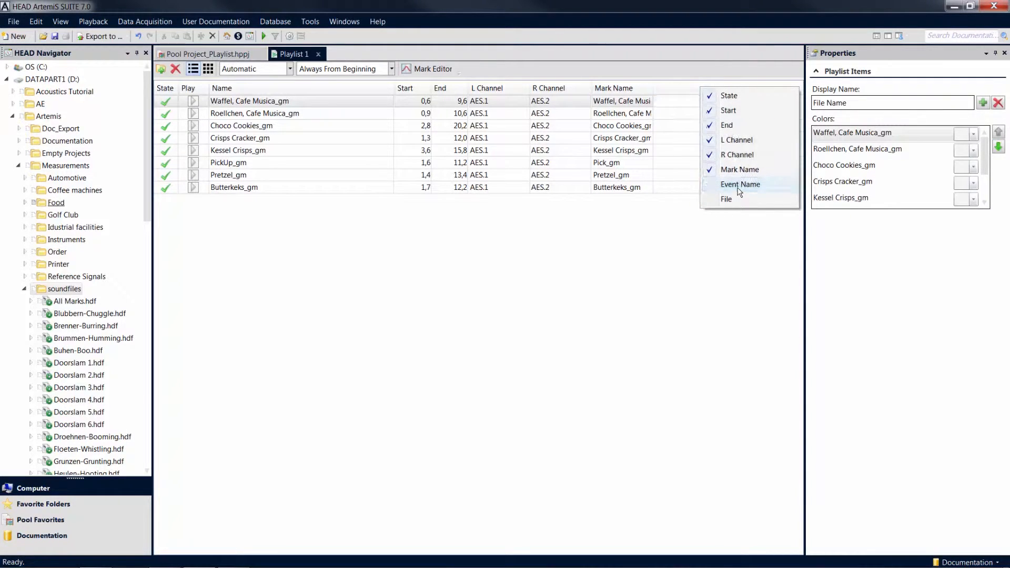
left_click(634, 277)
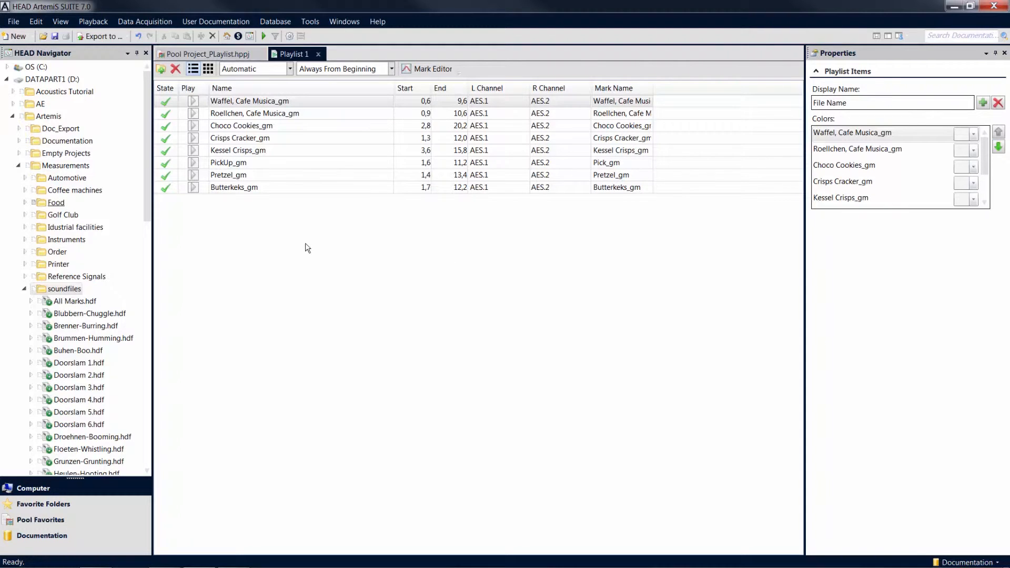
Reorder the playlist so that Crisps Cracker_gm follows Pretzel_gm and Choco Cookies_gm comes directly before Butterkeks_gm
left_click(225, 140)
left_click_drag(225, 139, 225, 179)
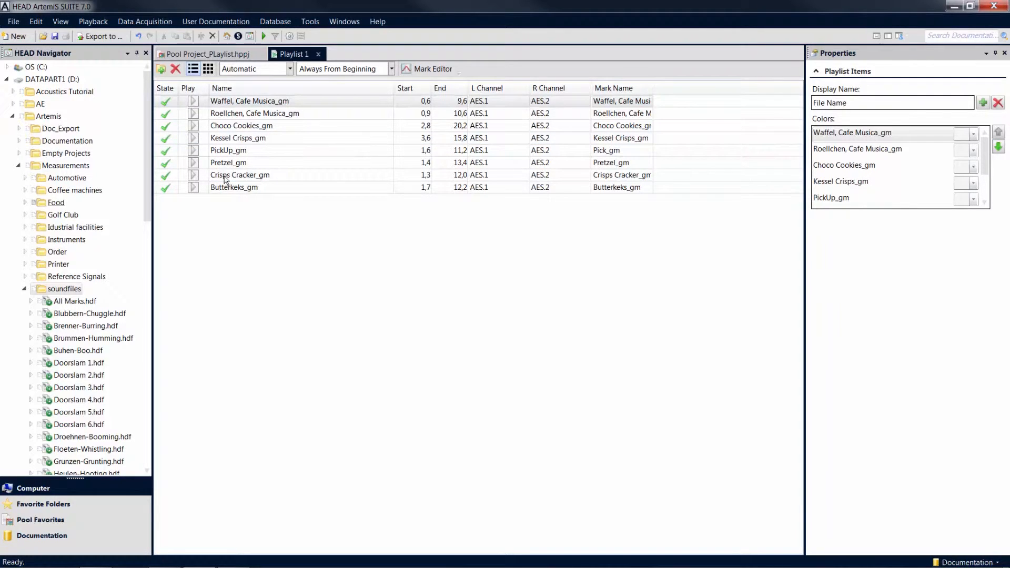
left_click_drag(226, 128, 233, 184)
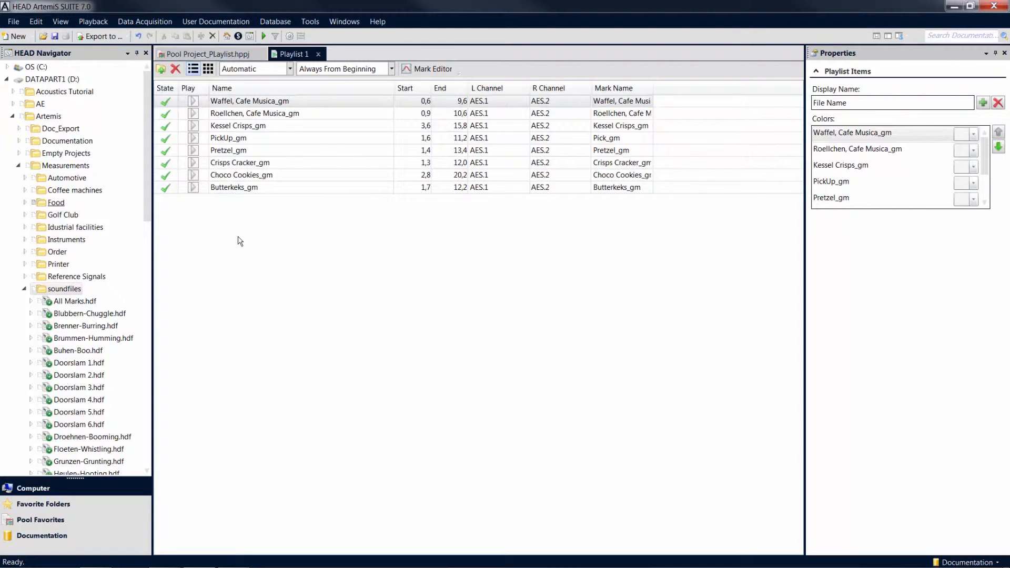
Play Pretzel_gm, Crisps Cracker_gm and Choco Cookies_gm one after another, then stop the playback
left_click(194, 151)
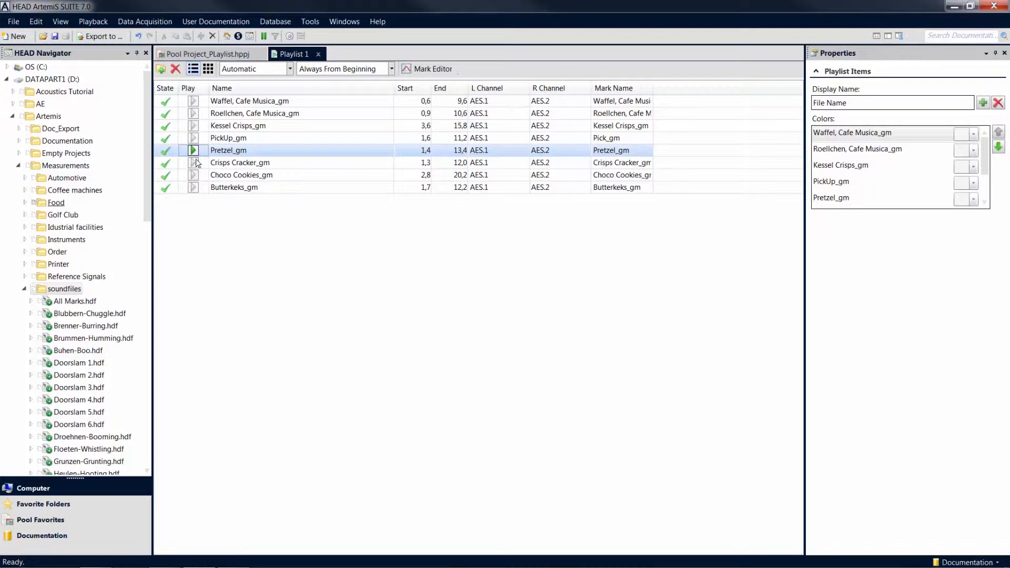
left_click(194, 163)
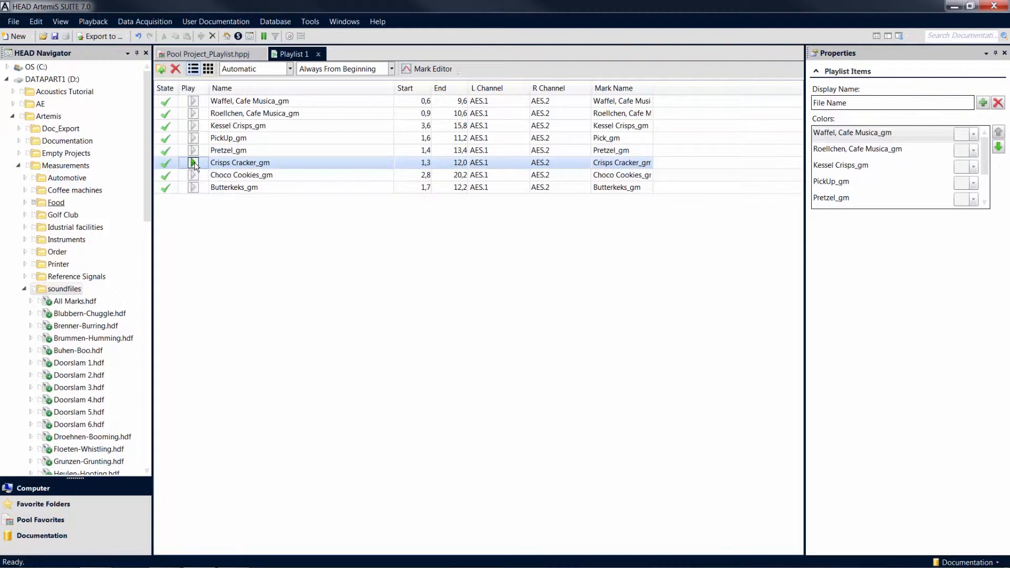
left_click(194, 175)
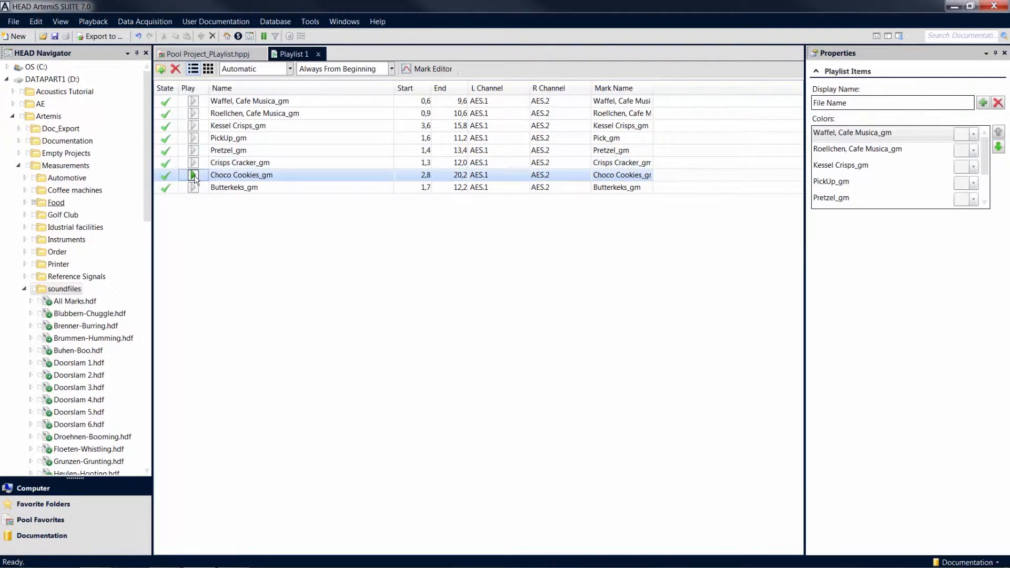
left_click(197, 177)
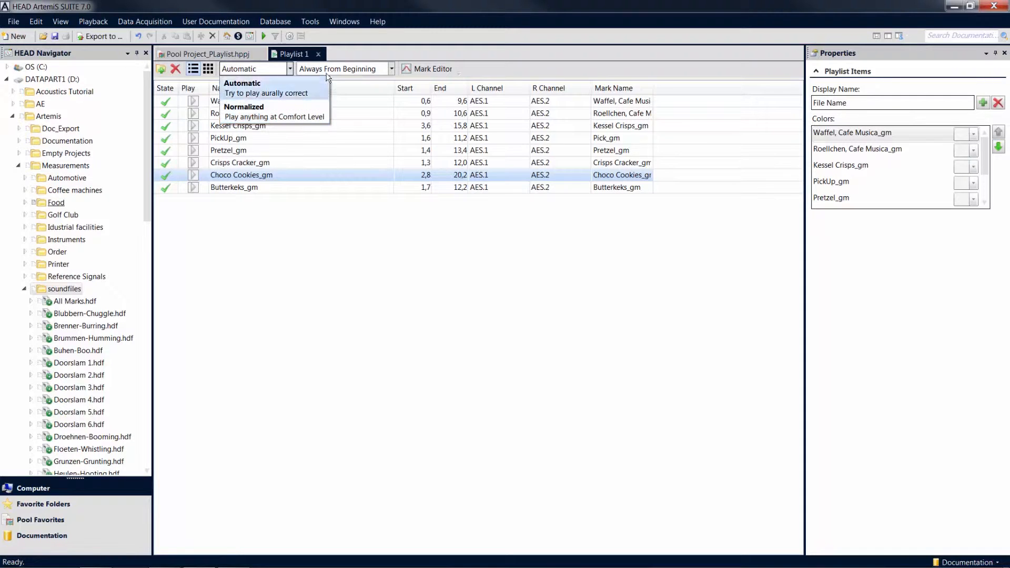
Review the hearing protection level, comfort level and playback mode in the application's Playback options
left_click(314, 24)
left_click(314, 24)
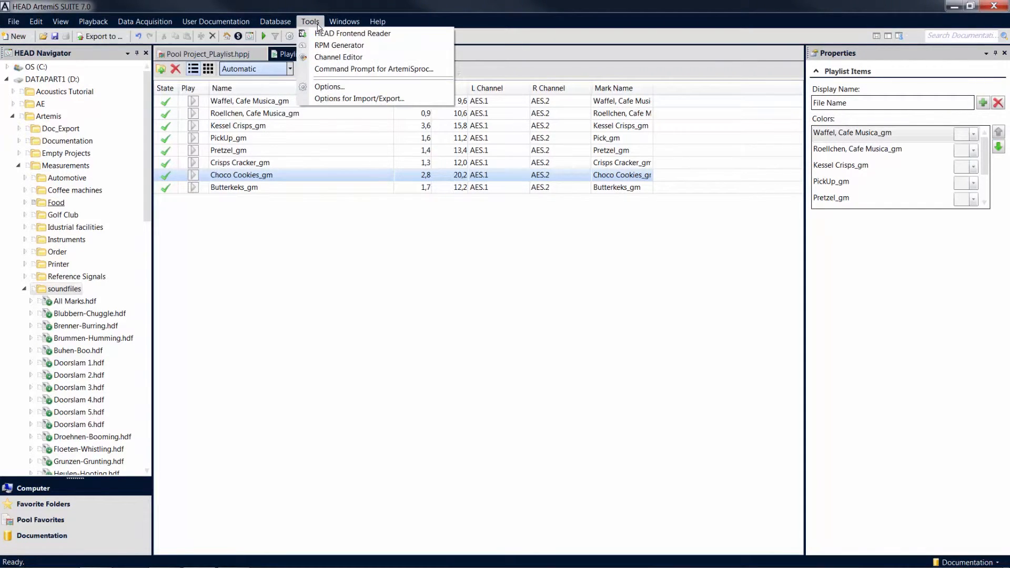
left_click(352, 89)
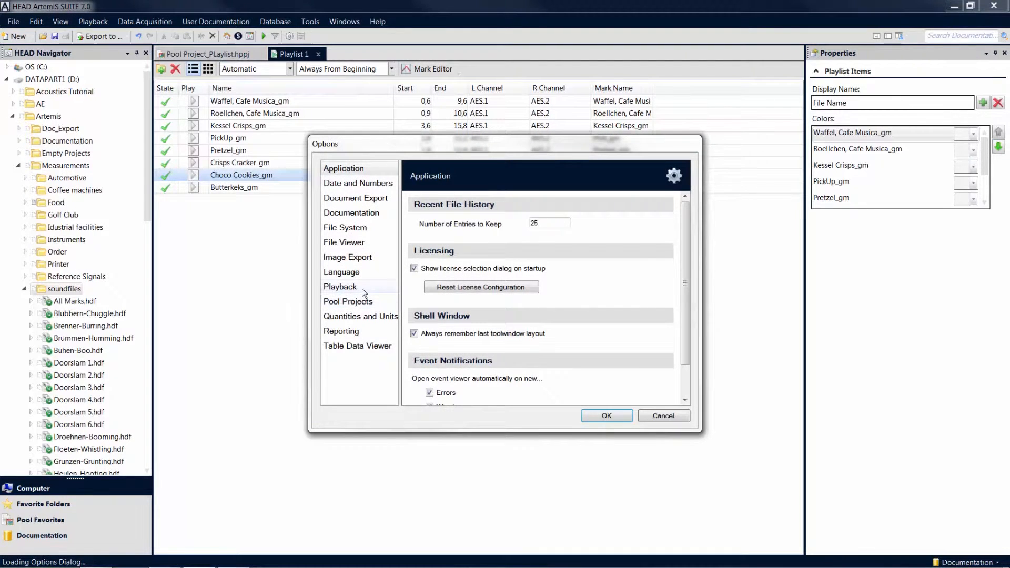
left_click(362, 289)
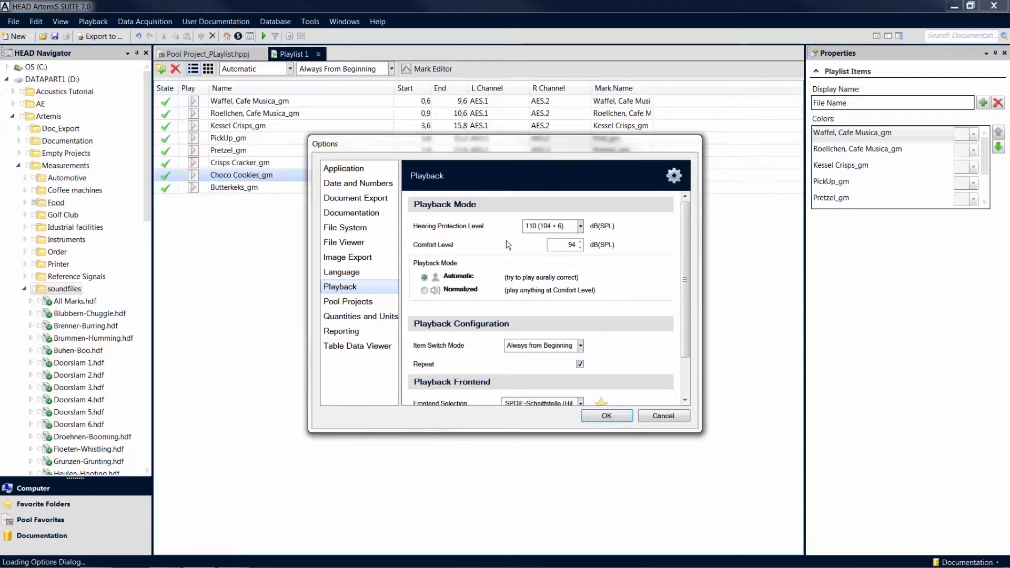
left_click(607, 416)
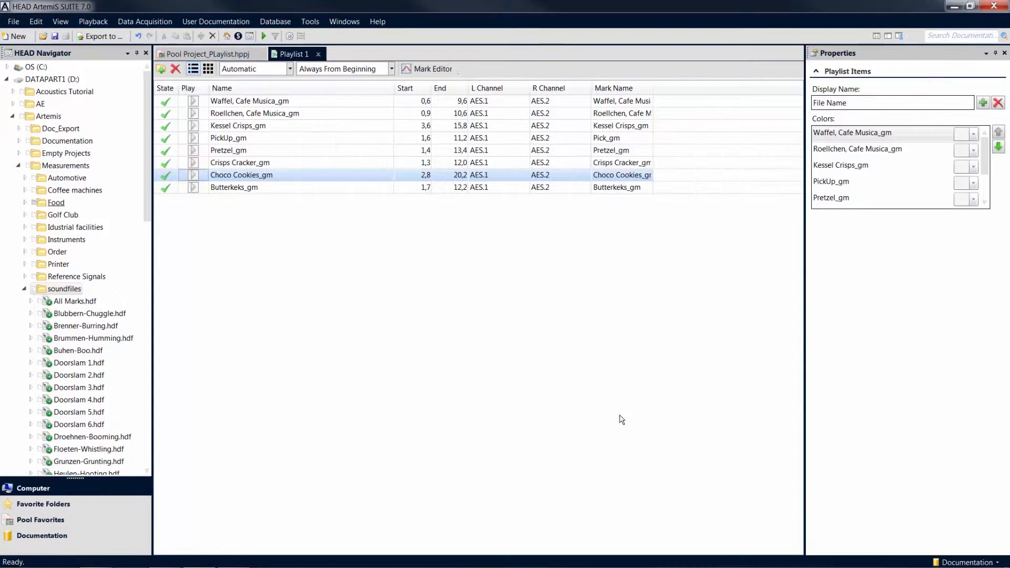
Set the playlist's playback mode to Normalized with Comparable Levels enabled, and leave the item switch mode at Always From Beginning
left_click(289, 69)
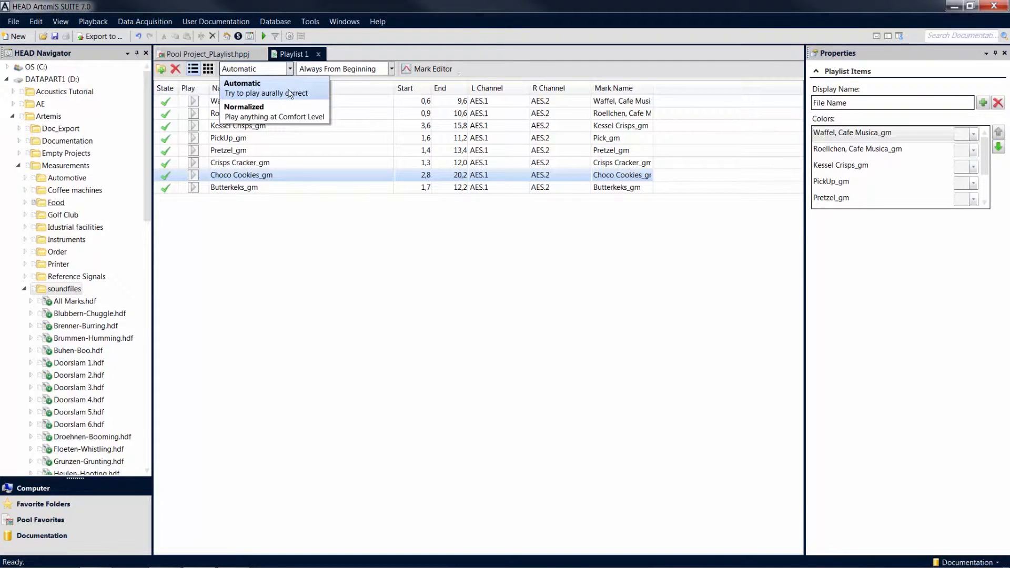
left_click(289, 112)
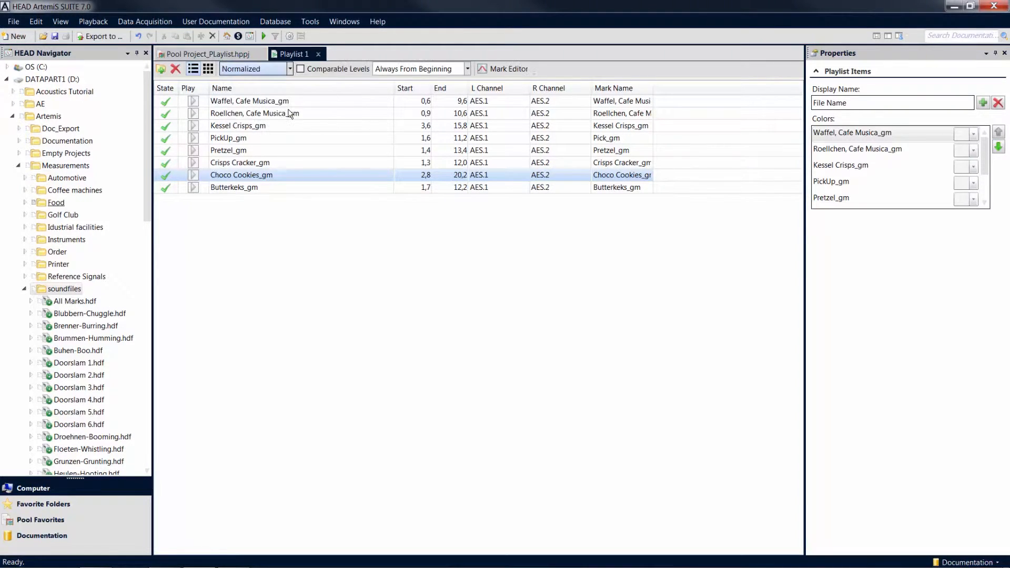
left_click(299, 69)
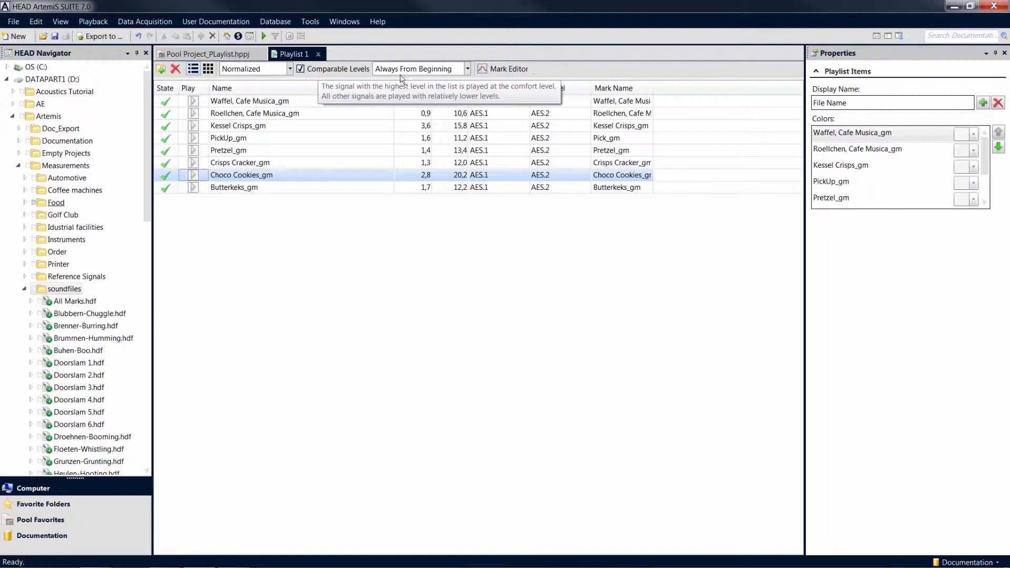
left_click(466, 72)
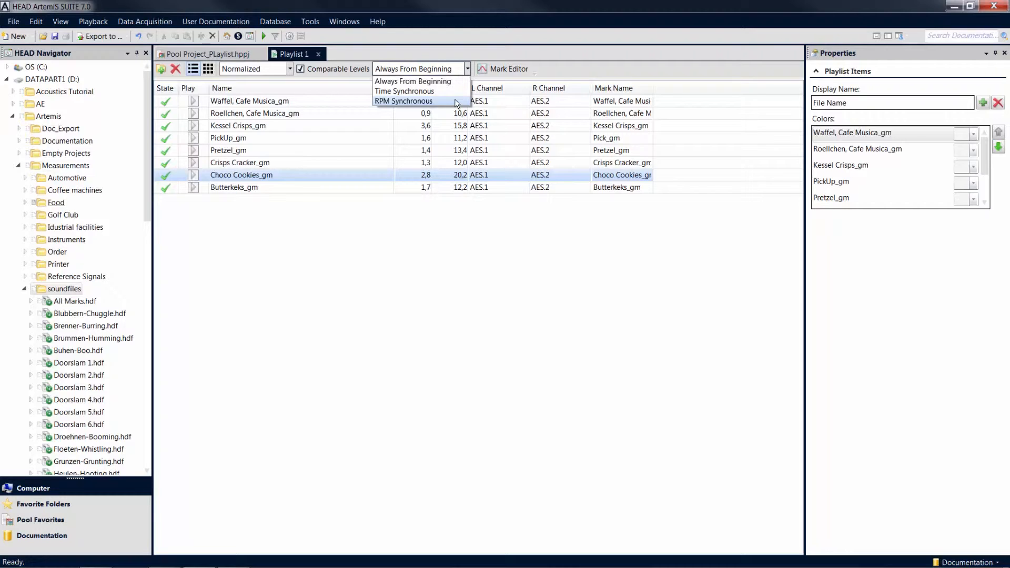
left_click(451, 230)
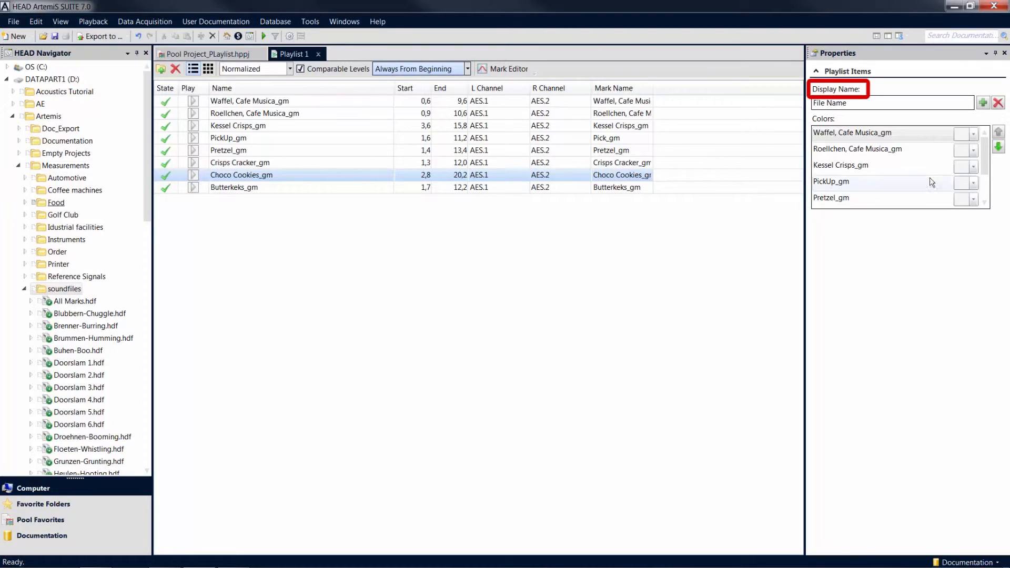
Set the display name of the playlist items to the Type of food field from the Sample Form documentation
left_click(984, 103)
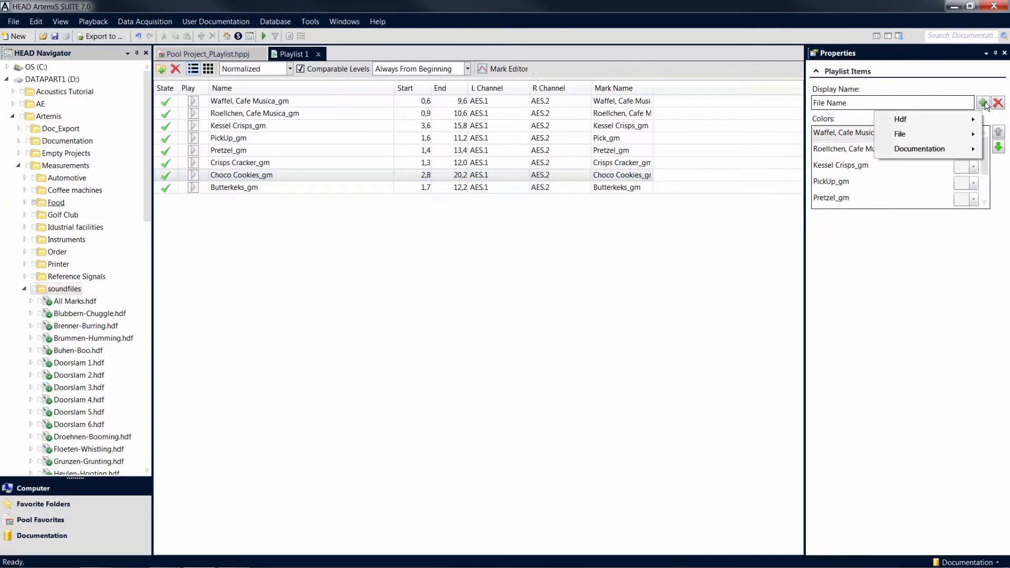
mouse_move(960, 158)
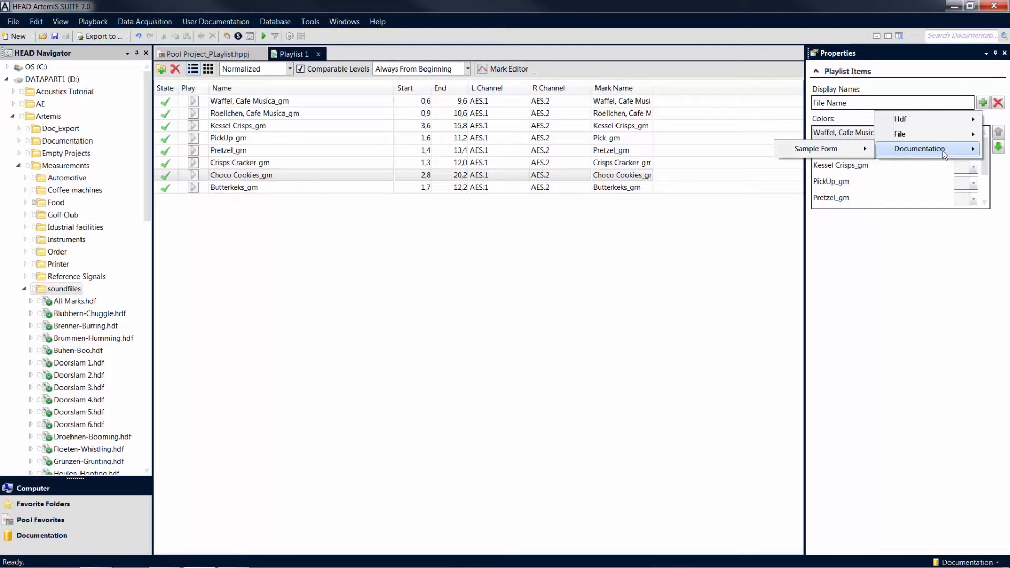
mouse_move(829, 150)
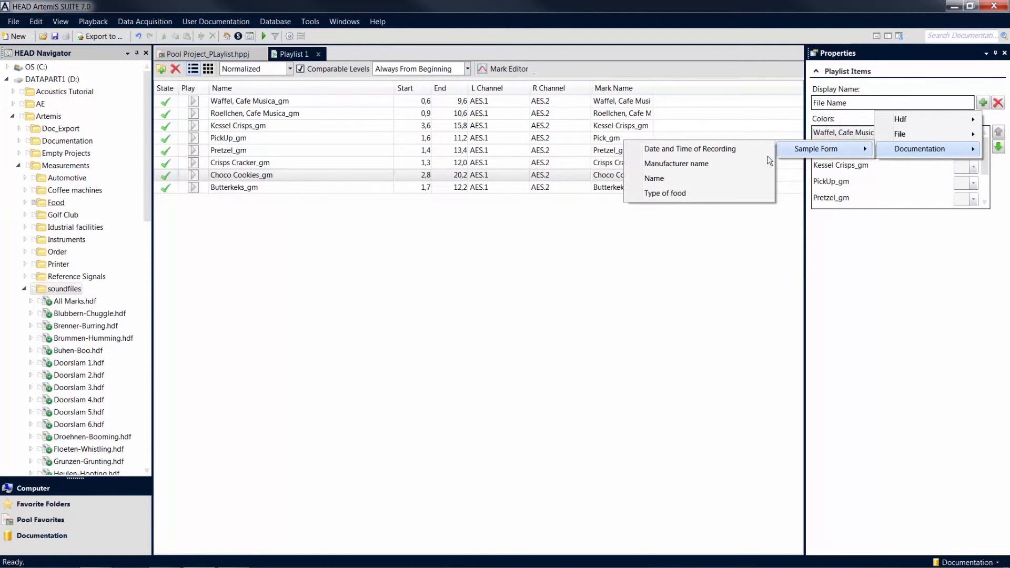
left_click(755, 193)
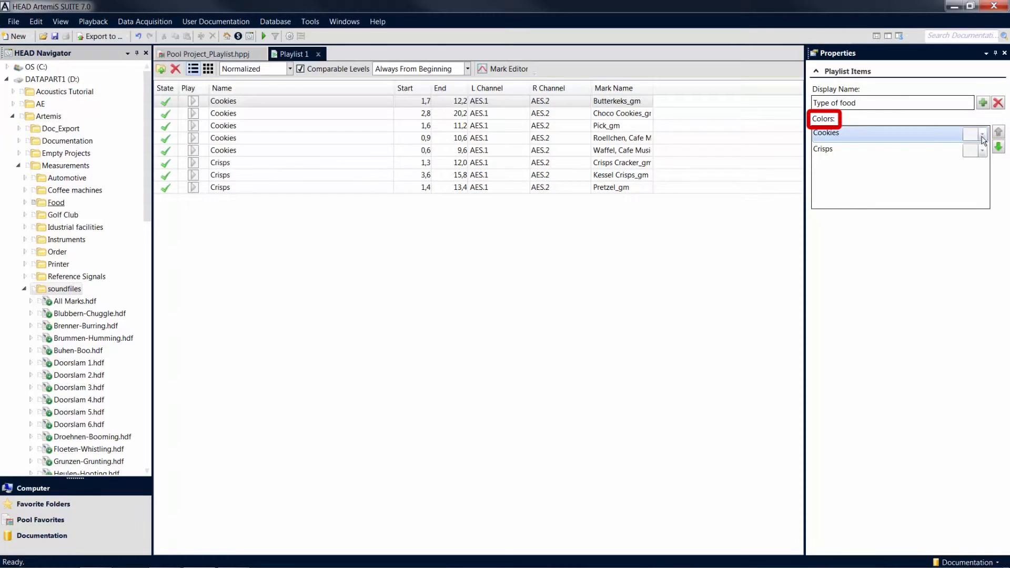
Assign green to the Cookies items and red to the Crisps items
left_click(982, 135)
left_click(955, 197)
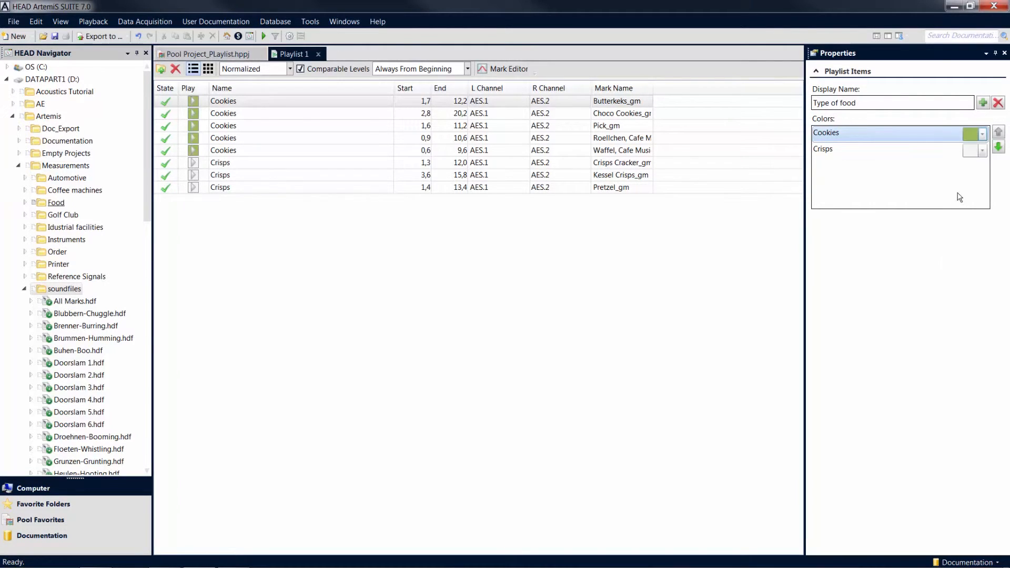
left_click(983, 152)
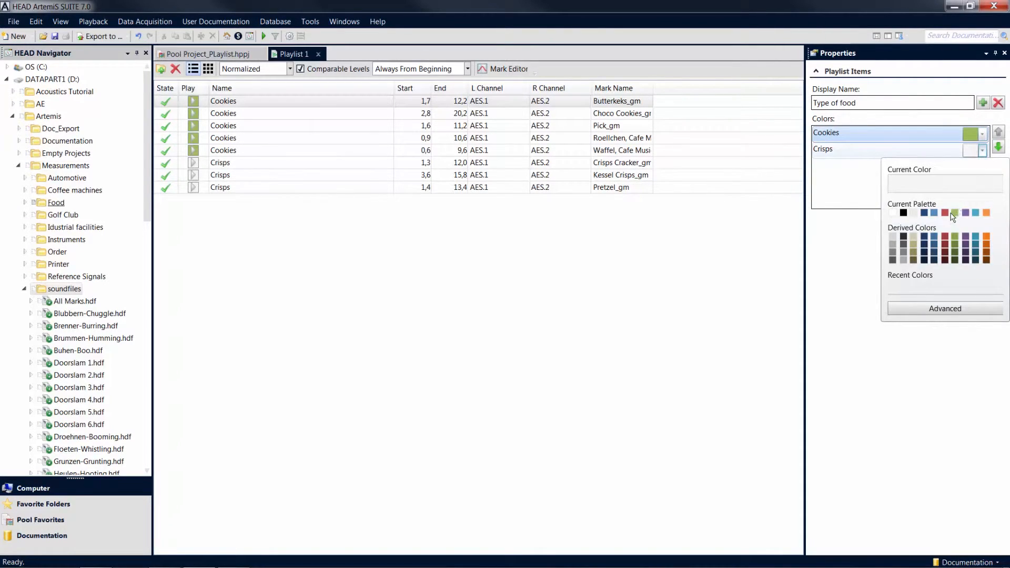
left_click(946, 212)
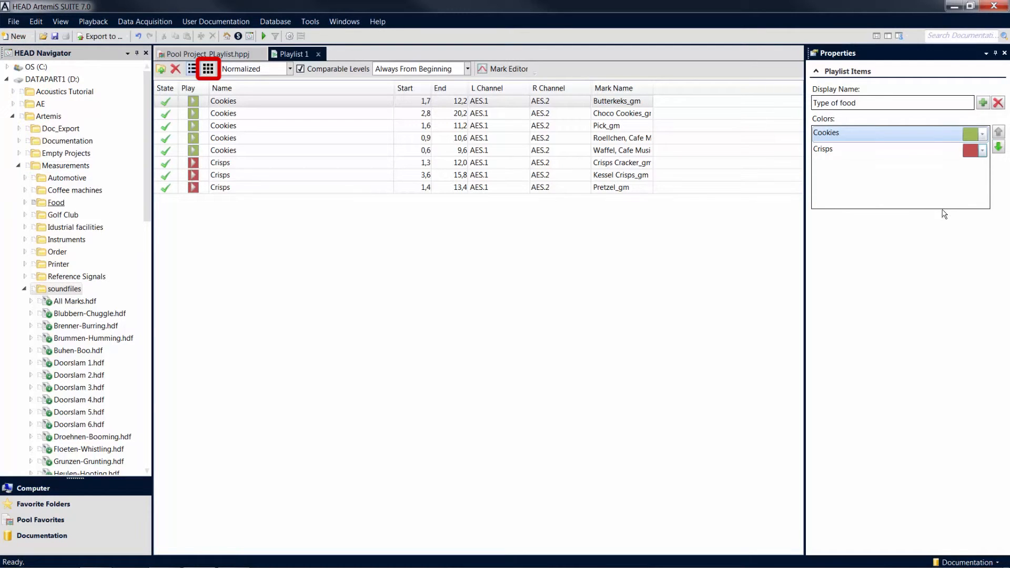
Switch the playlist to the tile view and play the Cookies 0,6-9,6 and Crisps 1,3-12,0 tiles
left_click(208, 69)
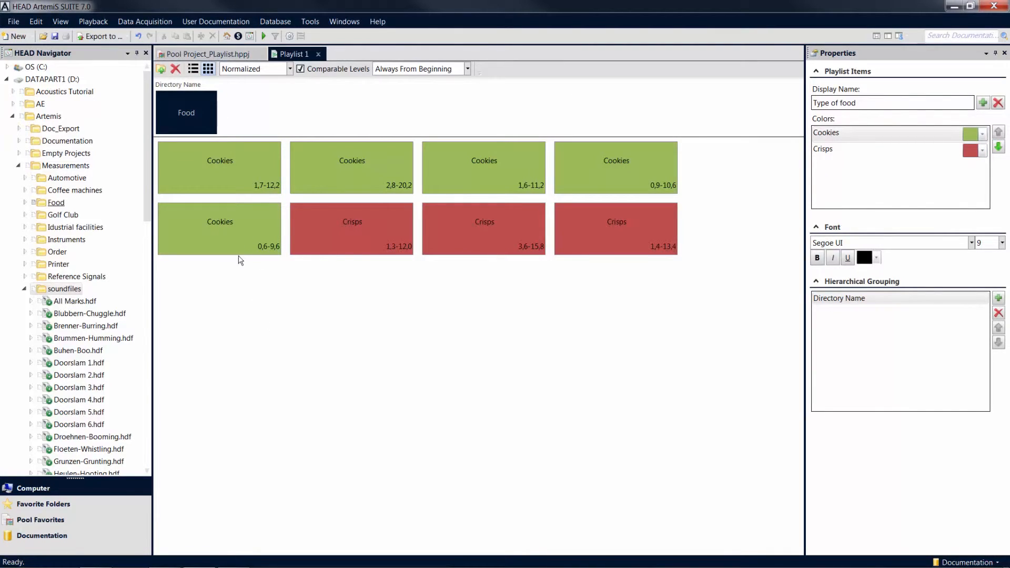
left_click(238, 236)
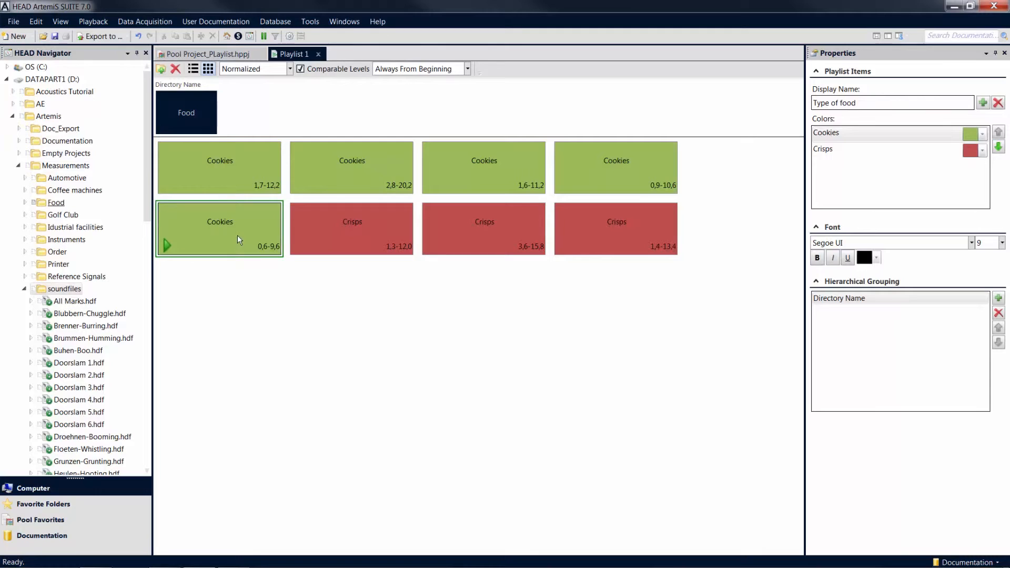
left_click(384, 234)
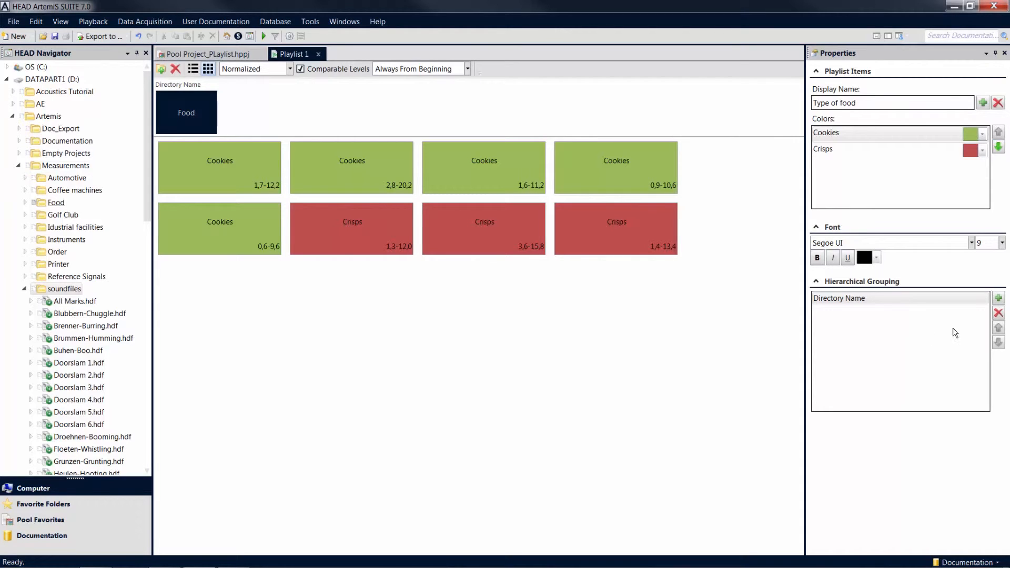
Add the Manufacturer name and Type of food fields from the Sample Form documentation as further hierarchical grouping levels
left_click(998, 300)
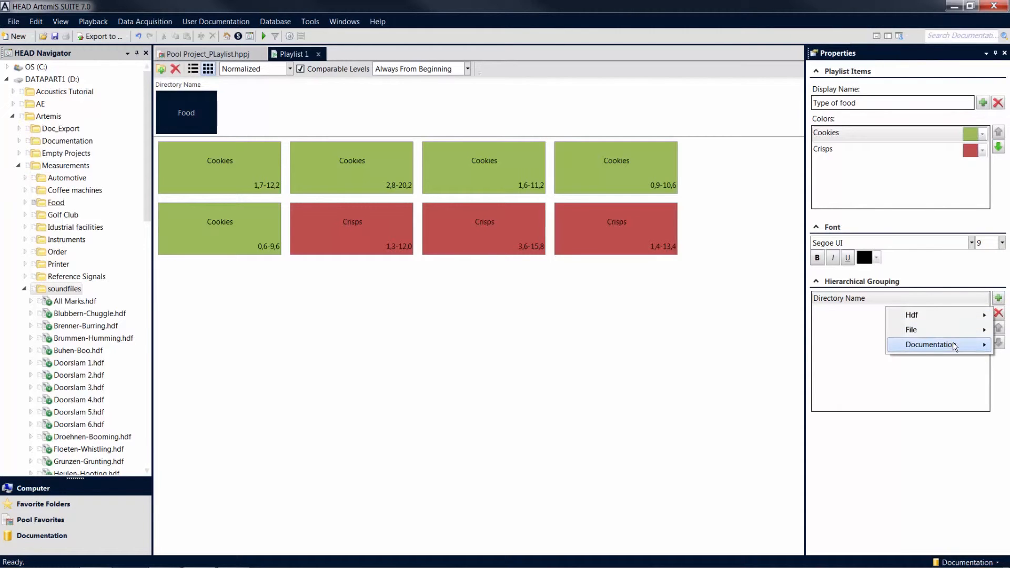
mouse_move(957, 345)
mouse_move(837, 344)
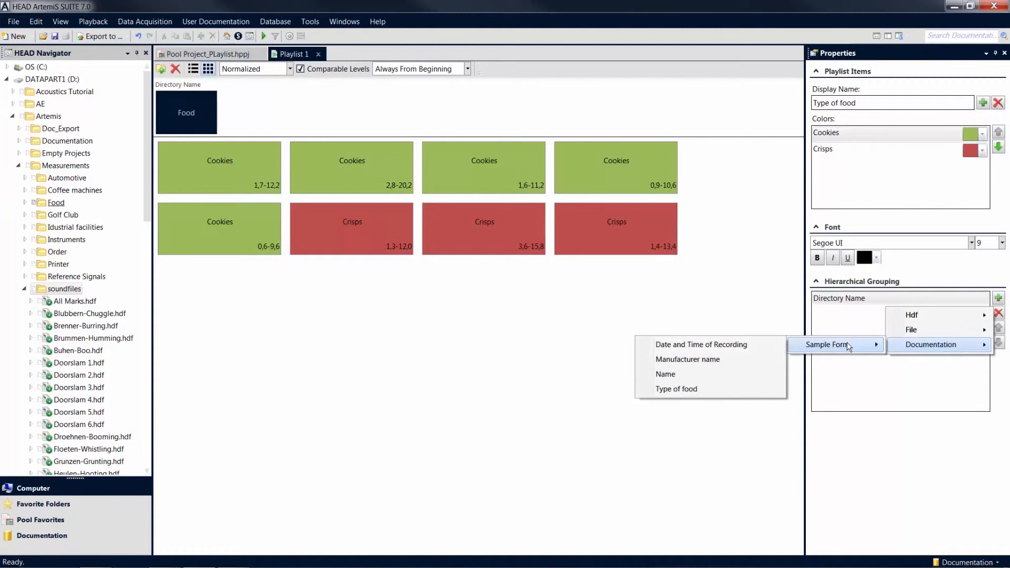
left_click(747, 363)
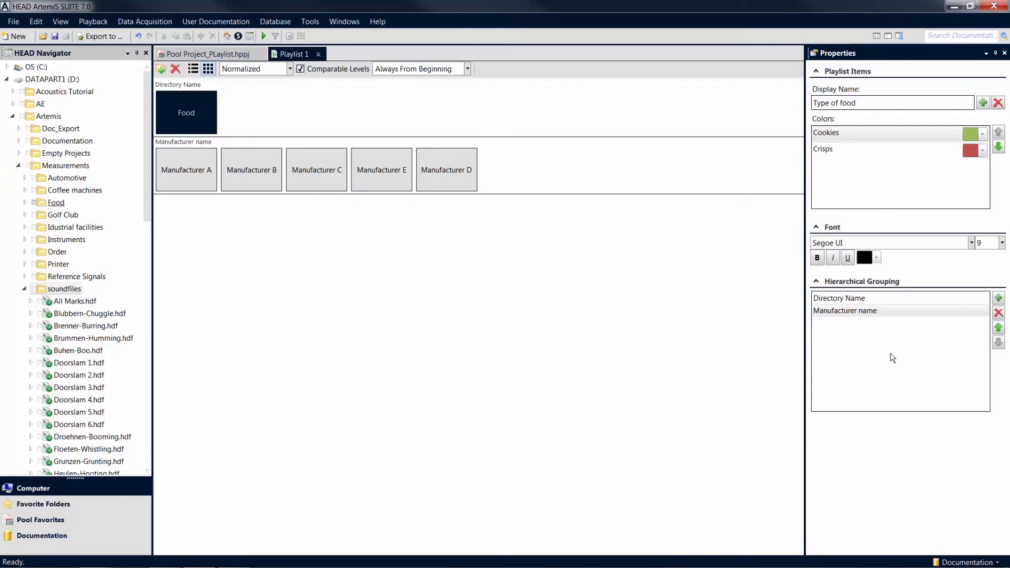
left_click(999, 299)
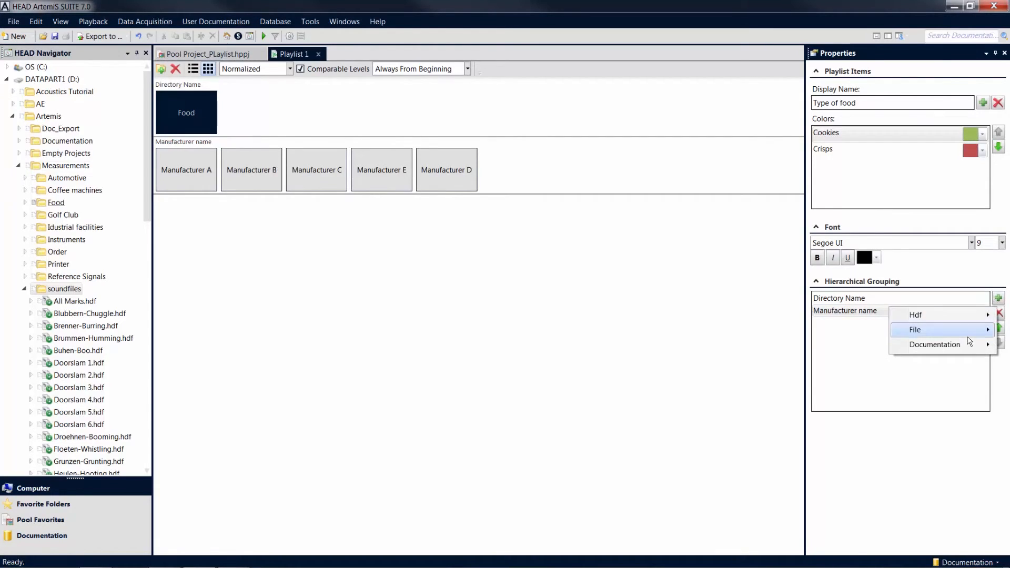
mouse_move(962, 344)
mouse_move(873, 347)
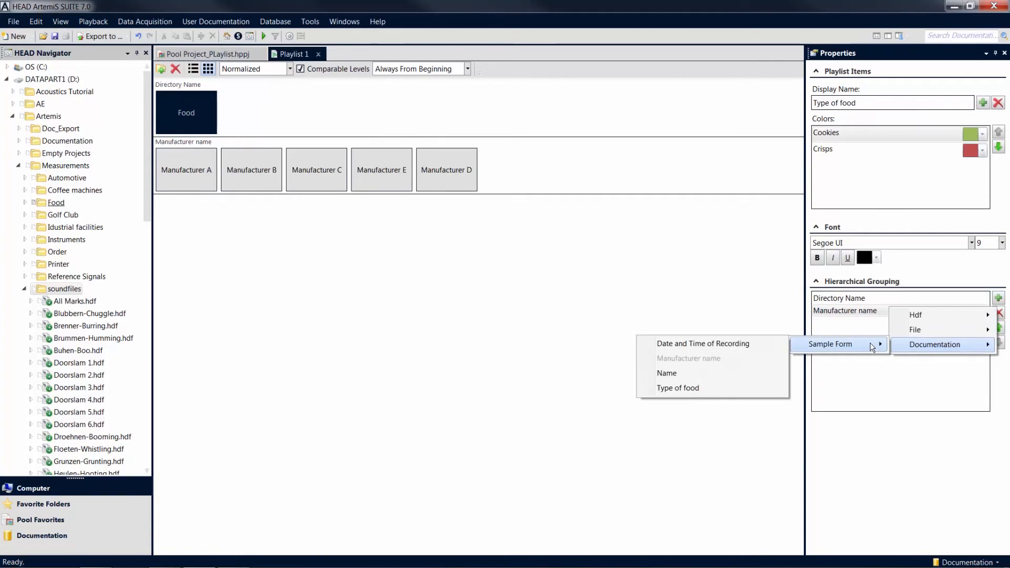
left_click(730, 390)
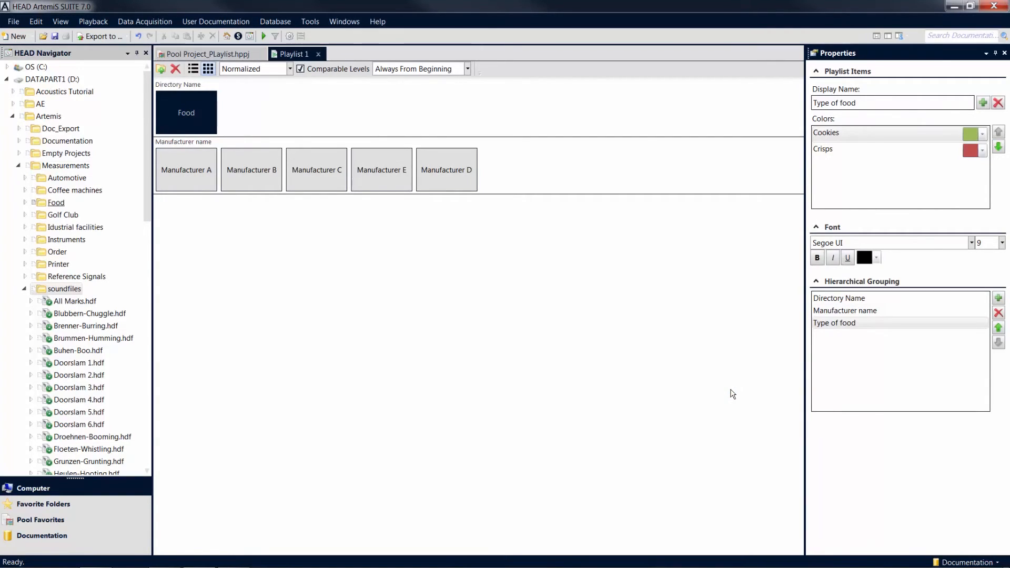
Display the Food recordings of Manufacturer A, Manufacturer C and Manufacturer D in turn
left_click(179, 179)
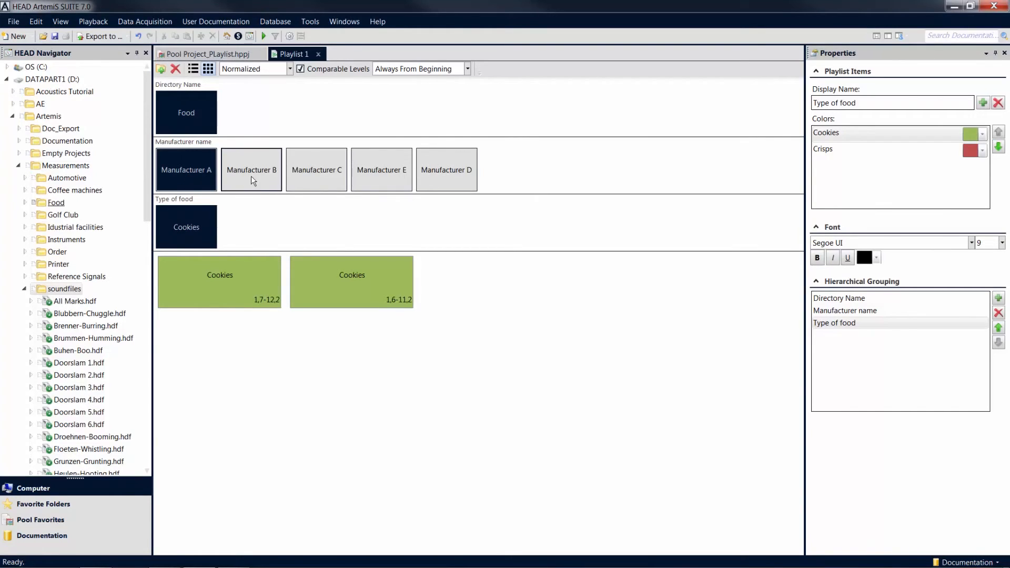
left_click(304, 174)
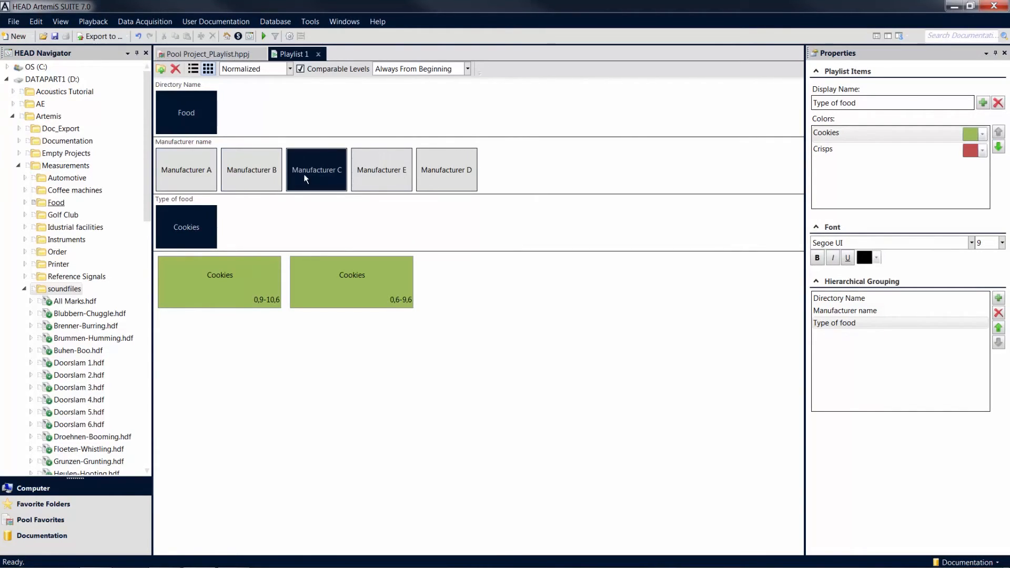
left_click(441, 182)
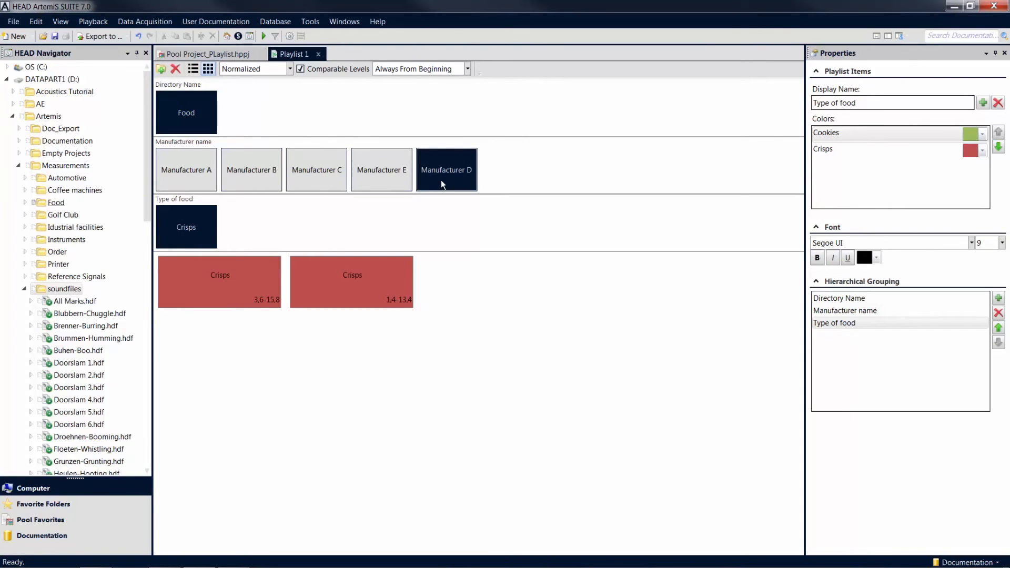
Move Type of food above Manufacturer name in the hierarchical grouping and display the Crisps recordings of Manufacturer D
left_click(832, 322)
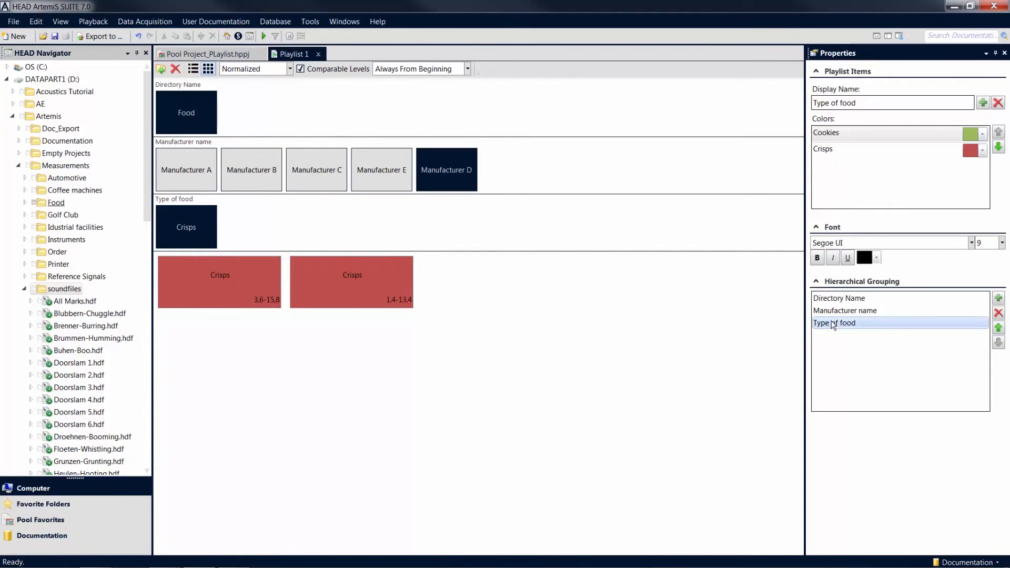
left_click(999, 328)
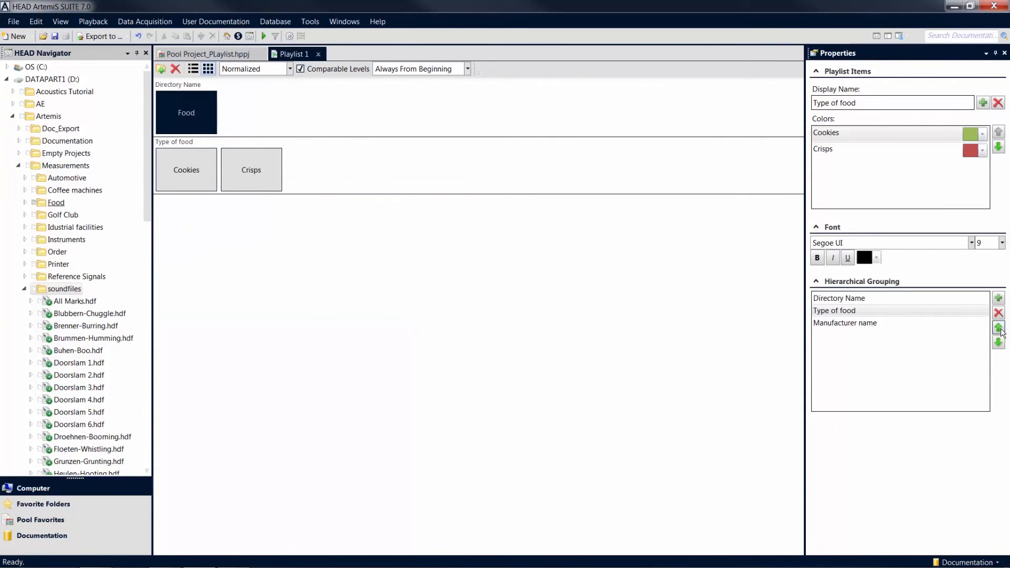
left_click(266, 184)
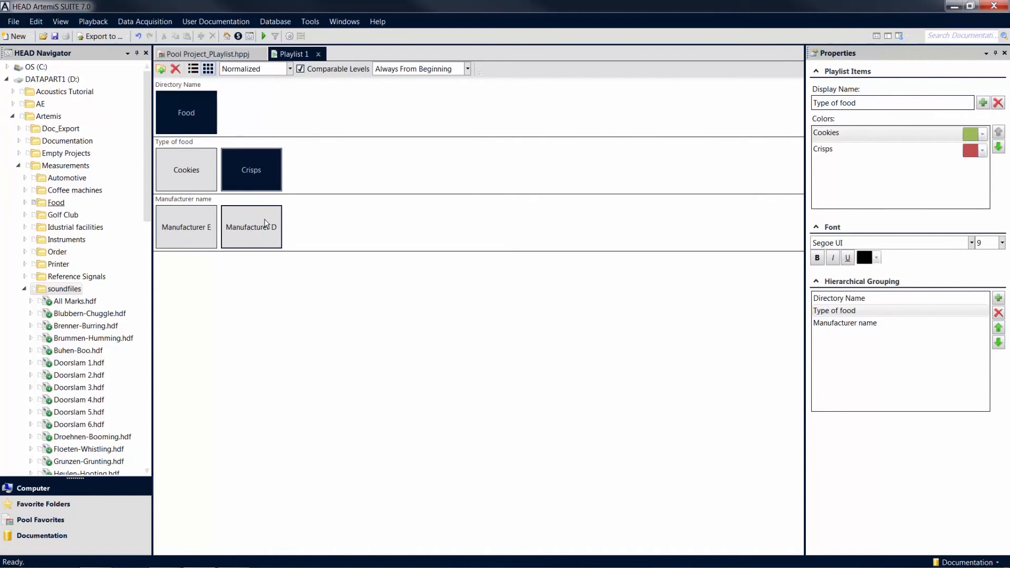
left_click(265, 224)
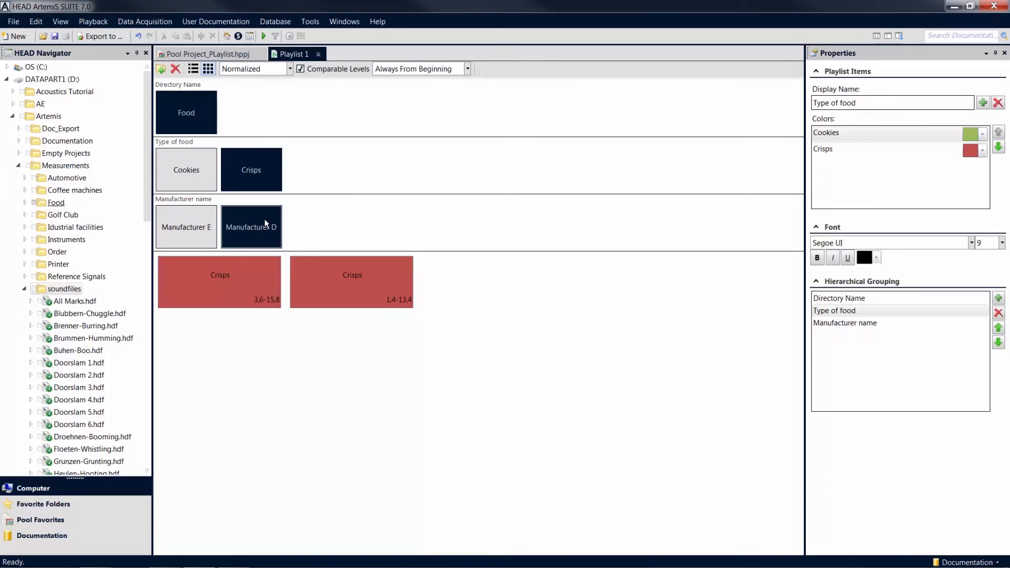